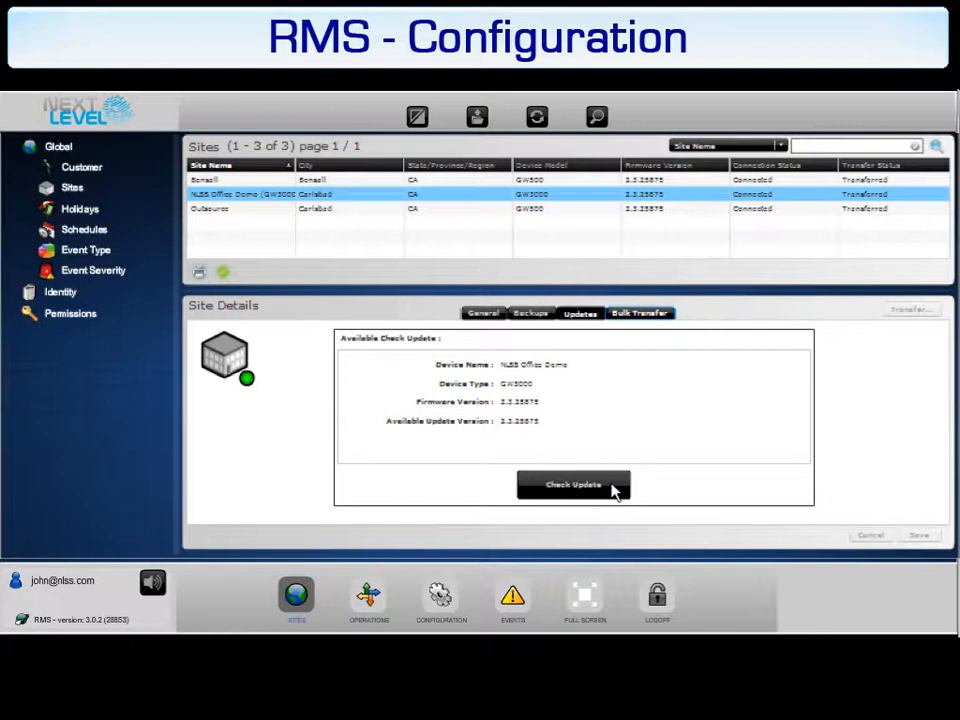
# Select every global, identity and permissions record type for bulk transfer to the NLSS Office Demo site.
pyautogui.click(645, 316)
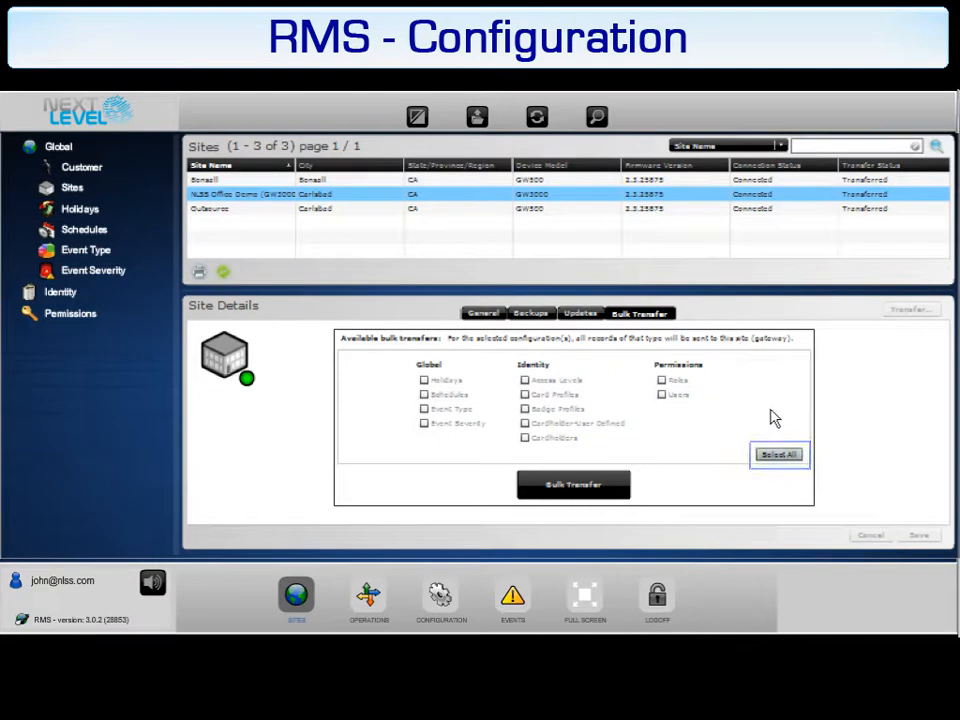
pyautogui.click(777, 454)
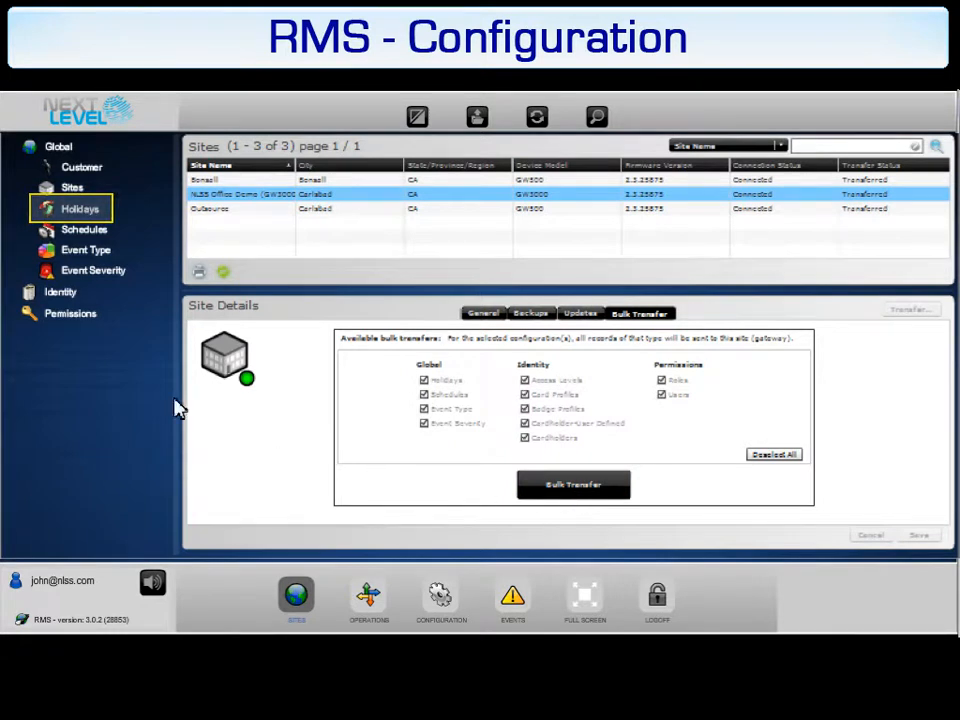
# Add the Bonsall site to the transfer queue of the Christmas Day holiday and send it.
pyautogui.click(80, 209)
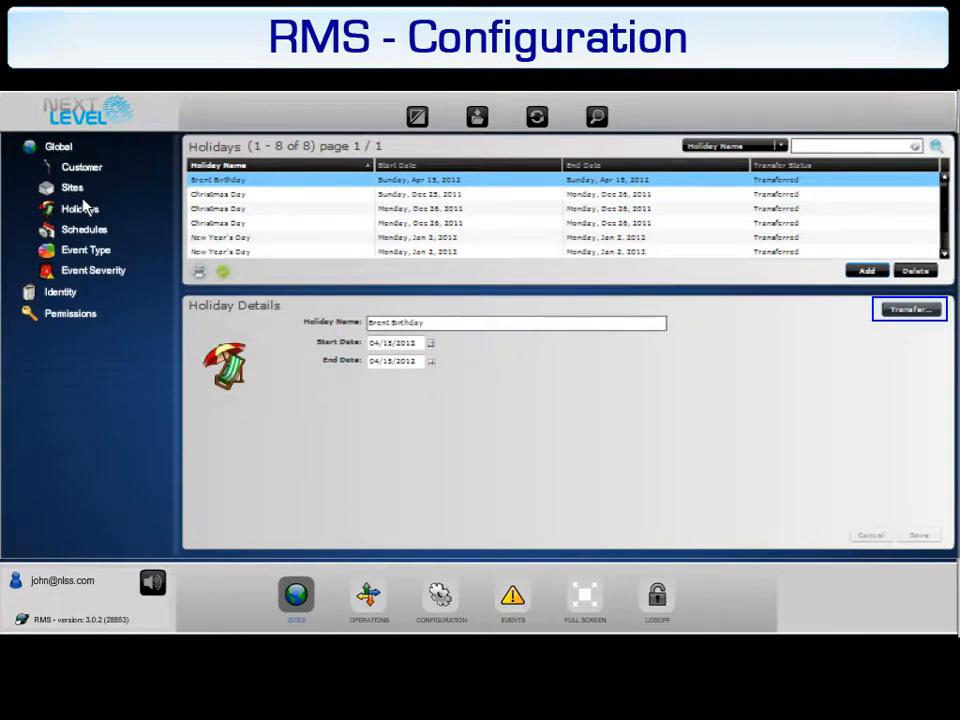
pyautogui.click(910, 311)
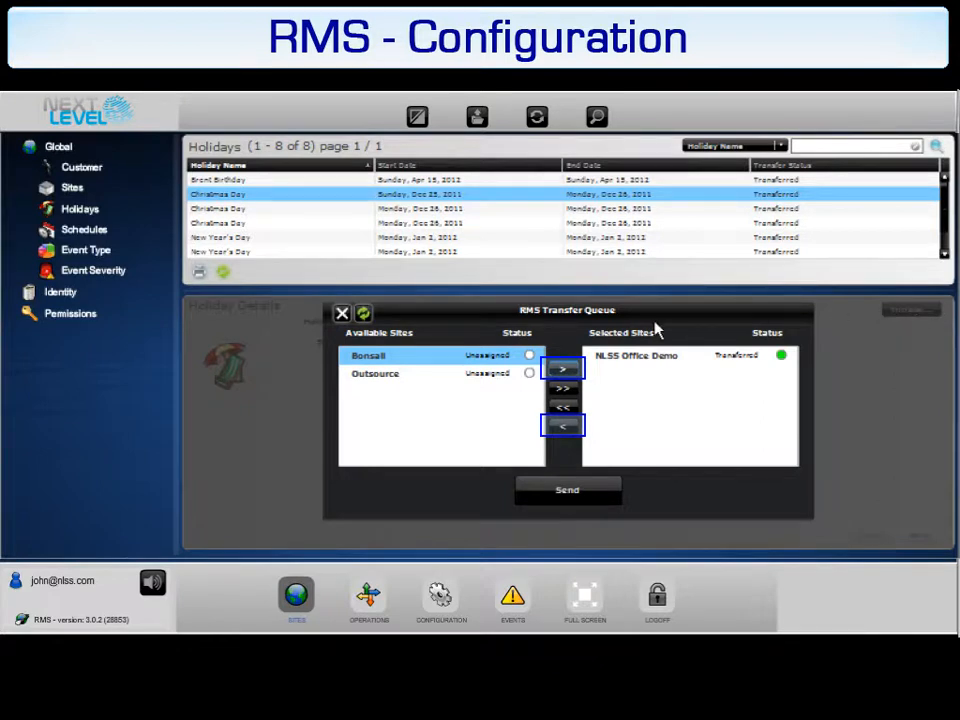
pyautogui.click(562, 372)
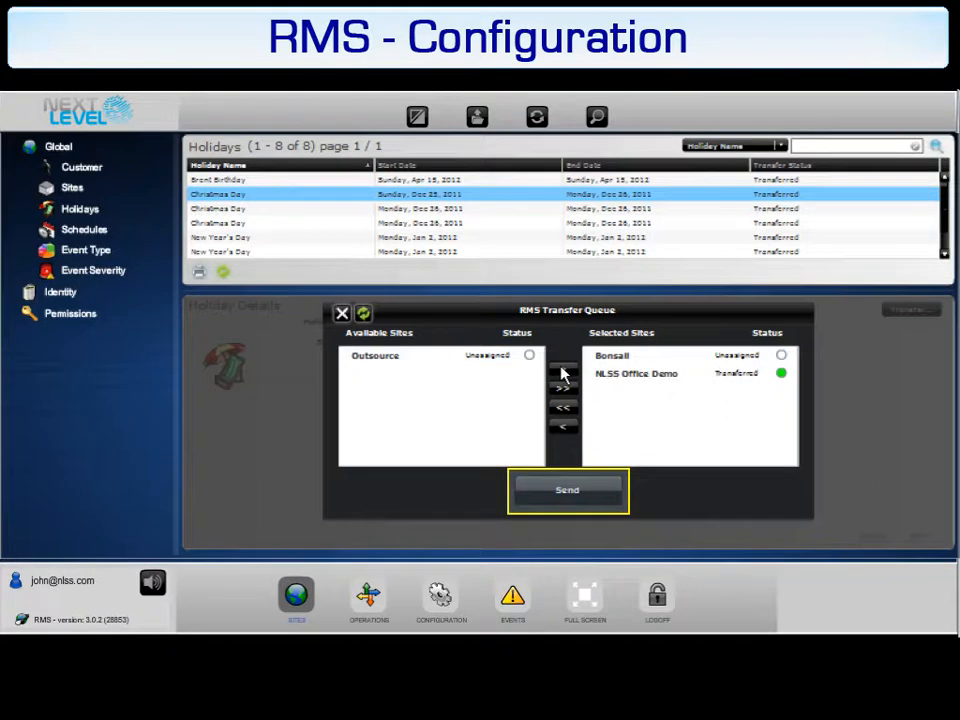
pyautogui.click(605, 493)
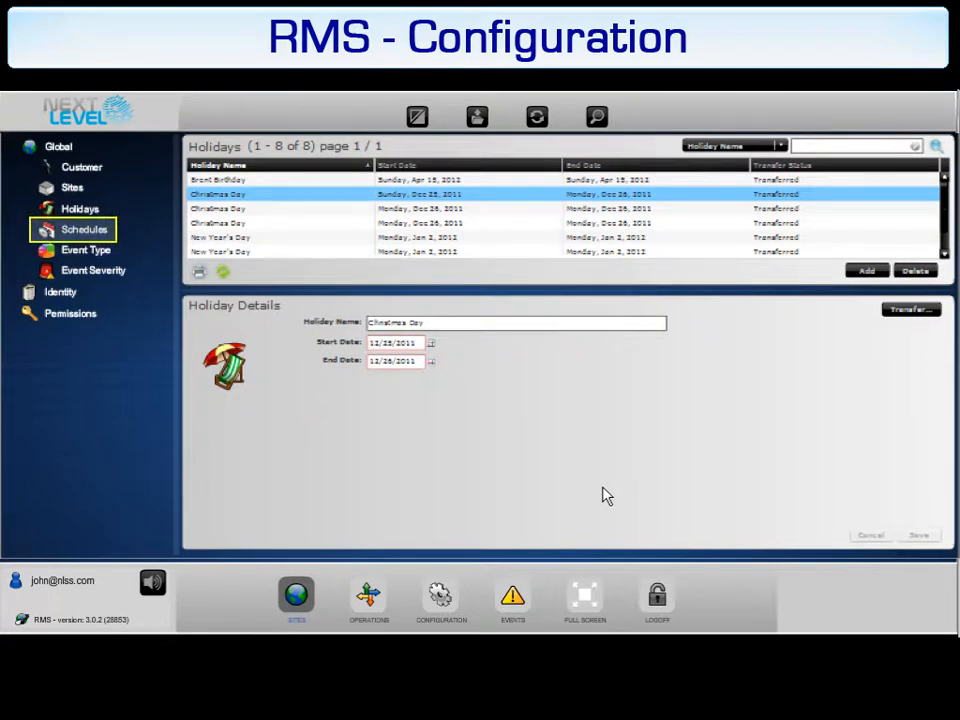
# Review the global configuration records for schedules, event types and event severities.
pyautogui.click(86, 232)
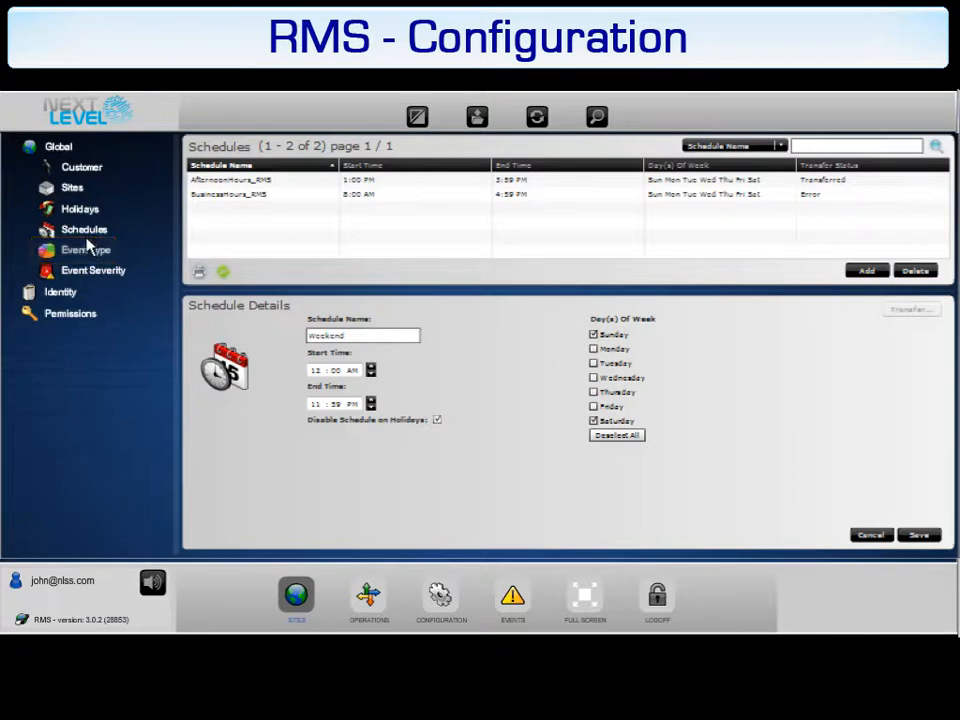
pyautogui.click(89, 253)
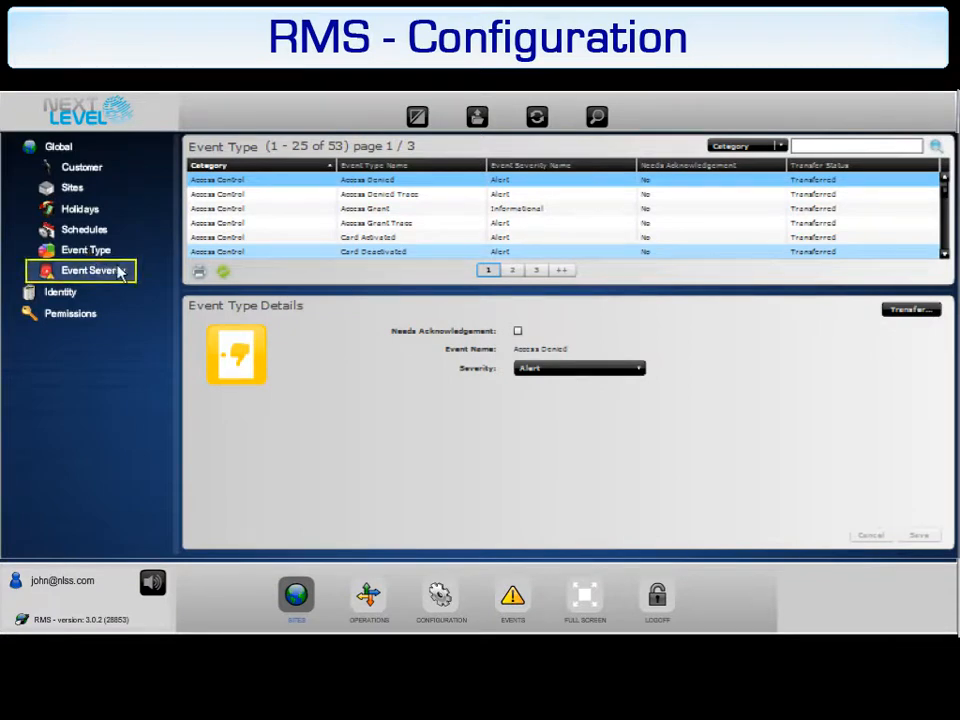
pyautogui.click(95, 271)
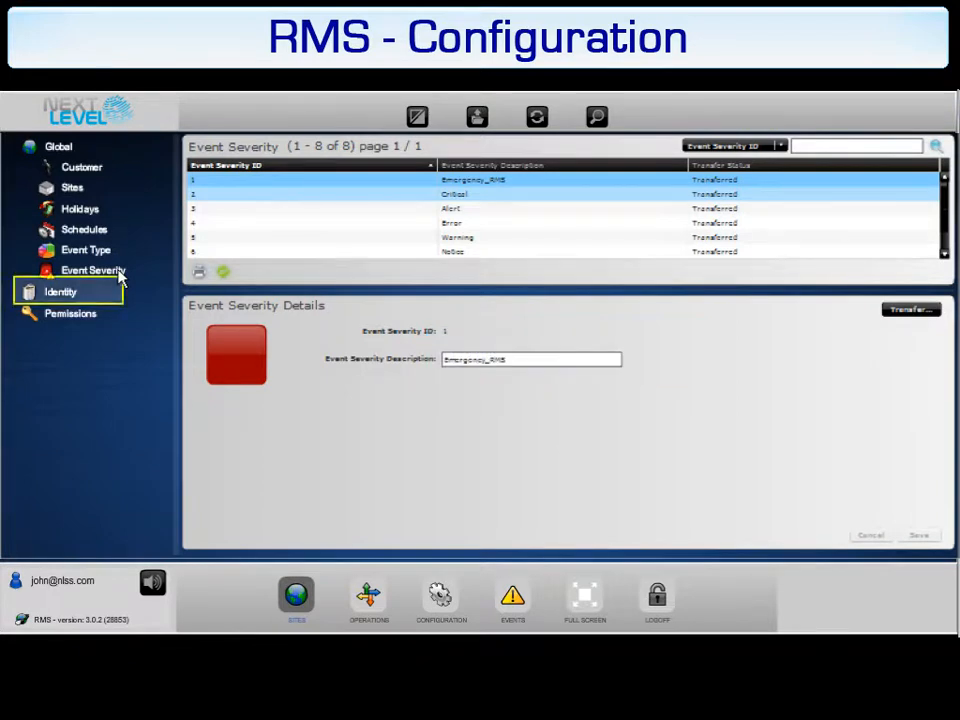
# Open the access levels under Identity and send the 247_Local access level to the Tux site.
pyautogui.click(58, 147)
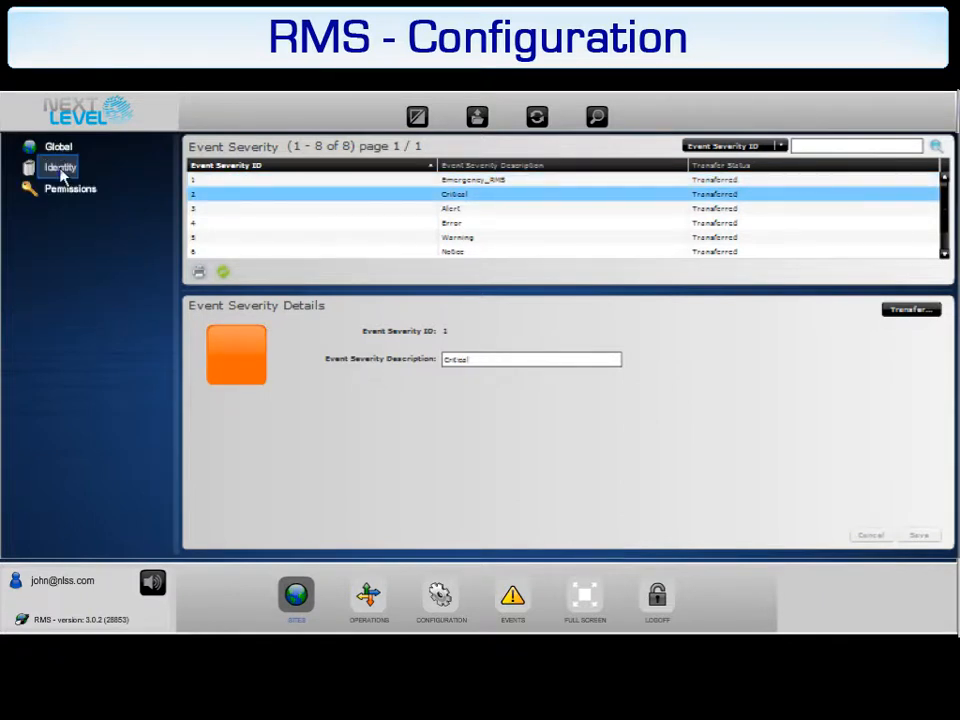
pyautogui.click(60, 170)
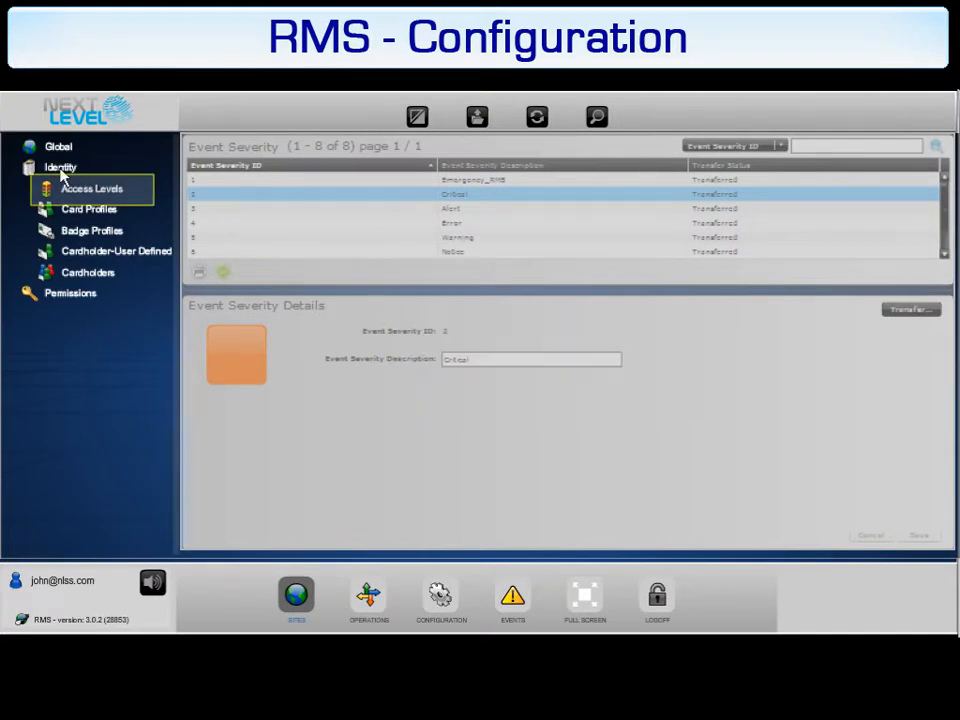
pyautogui.click(100, 192)
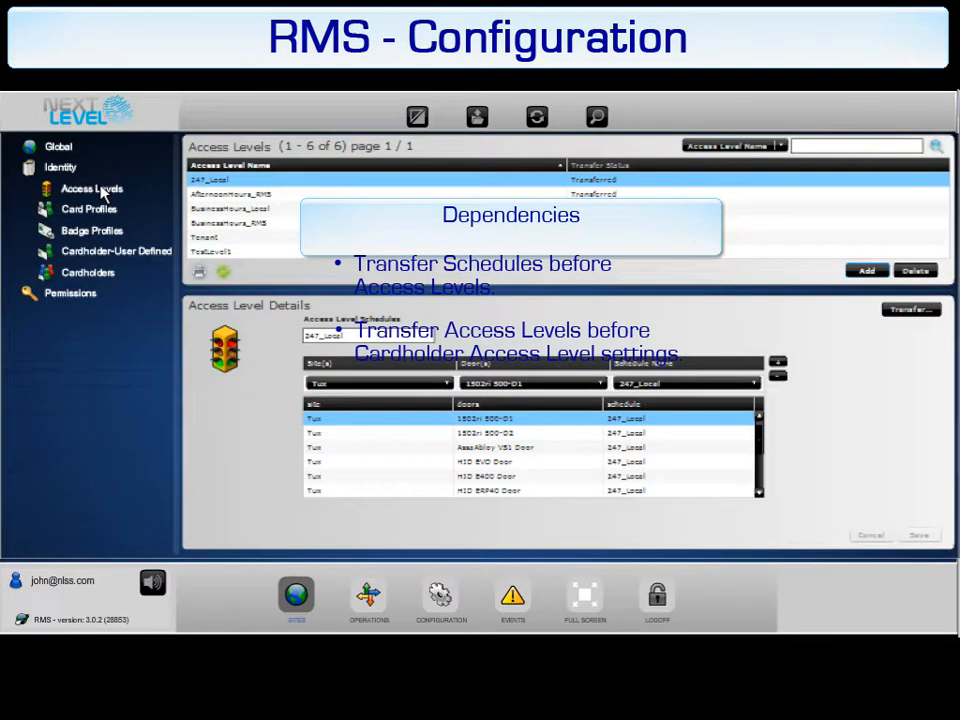
pyautogui.click(909, 311)
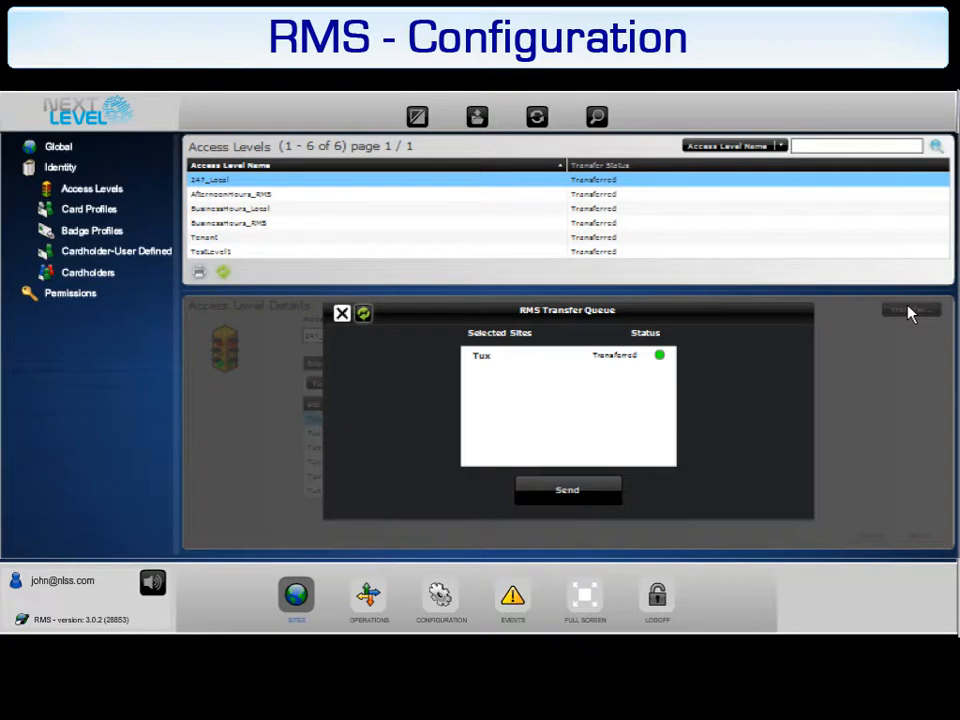
pyautogui.click(591, 486)
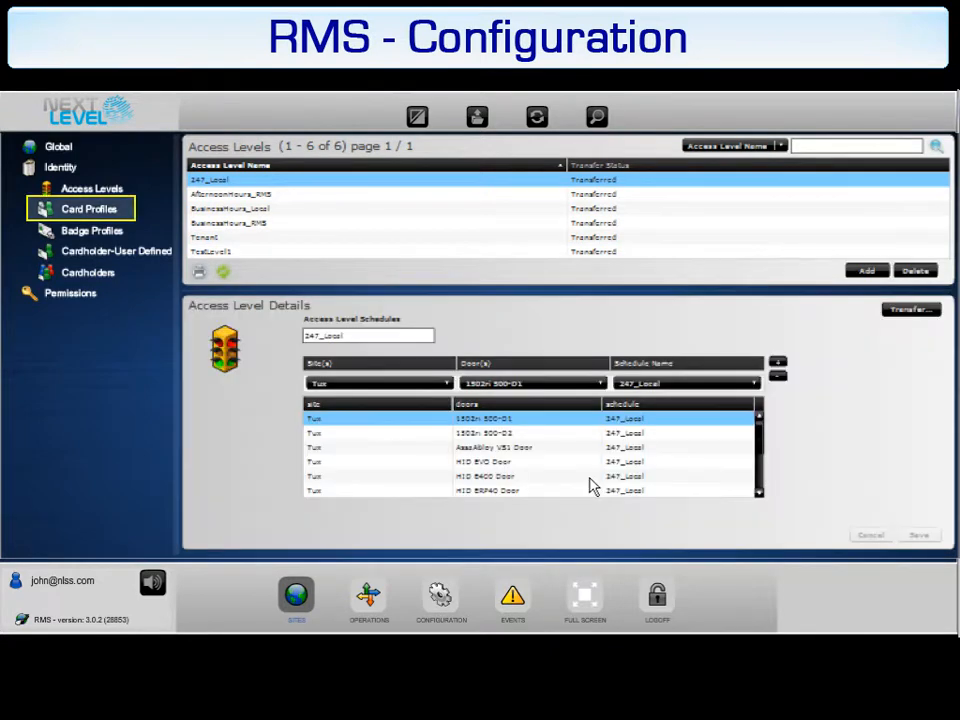
# Review the card profiles, badge profiles, cardholder user-defined fields and cardholder records.
pyautogui.click(101, 208)
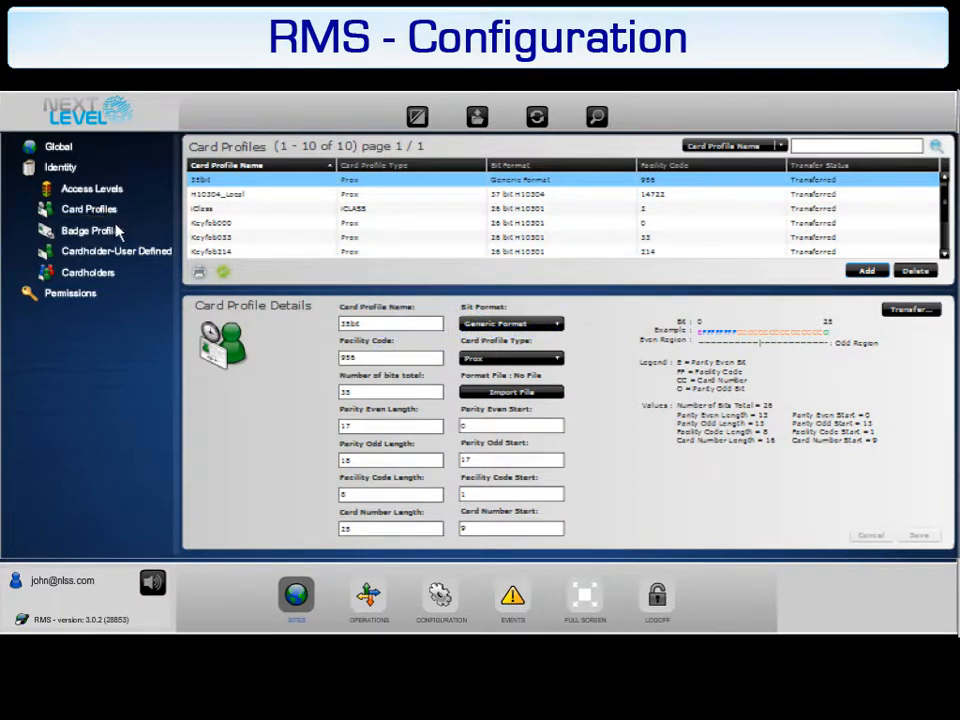
pyautogui.click(120, 229)
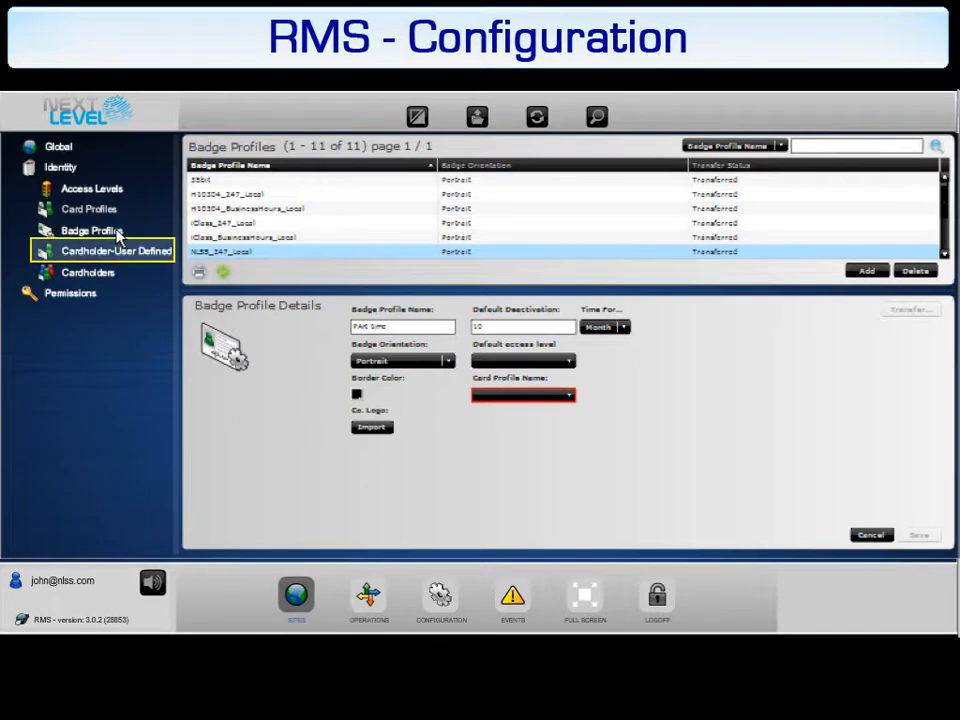
pyautogui.click(146, 252)
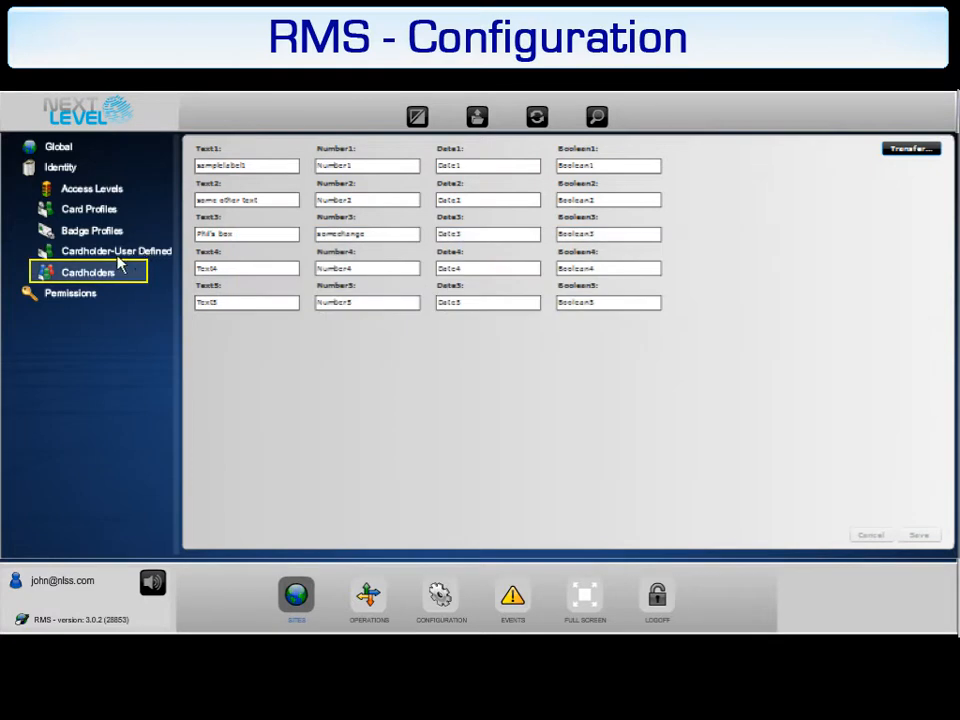
pyautogui.click(111, 279)
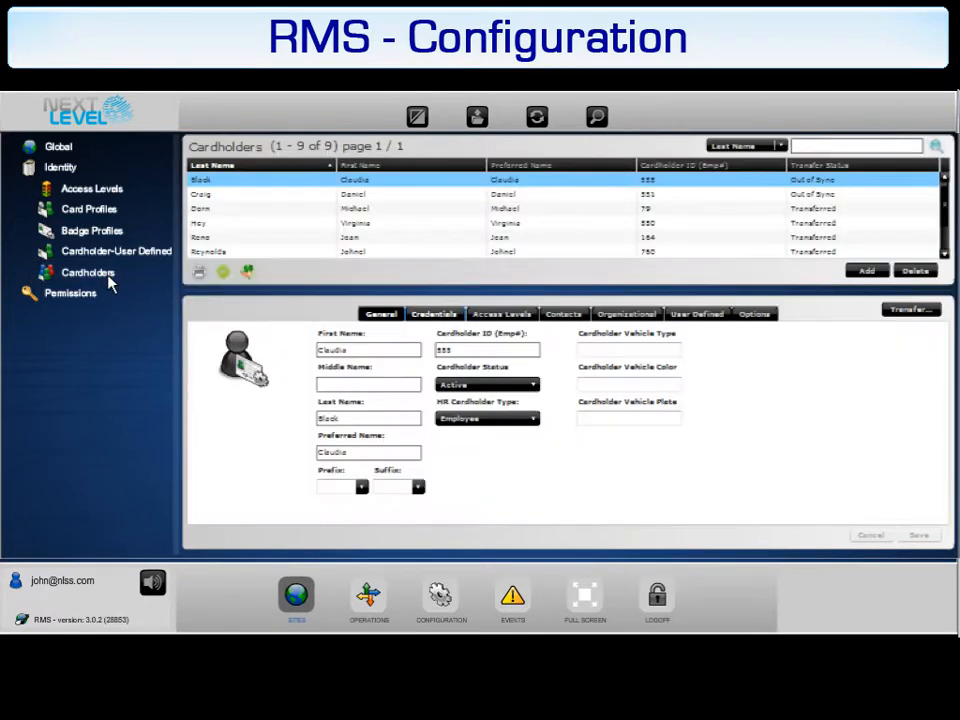
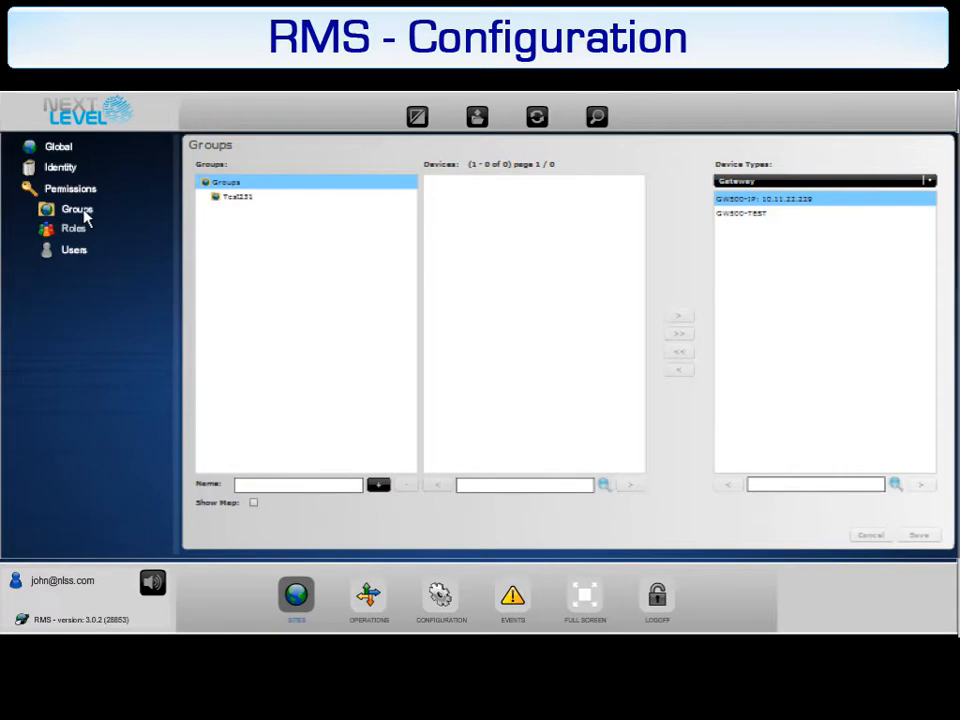
# Examine the Super_clone1 role's RMS module permissions for Operations and for Global under Configuration.
pyautogui.click(78, 235)
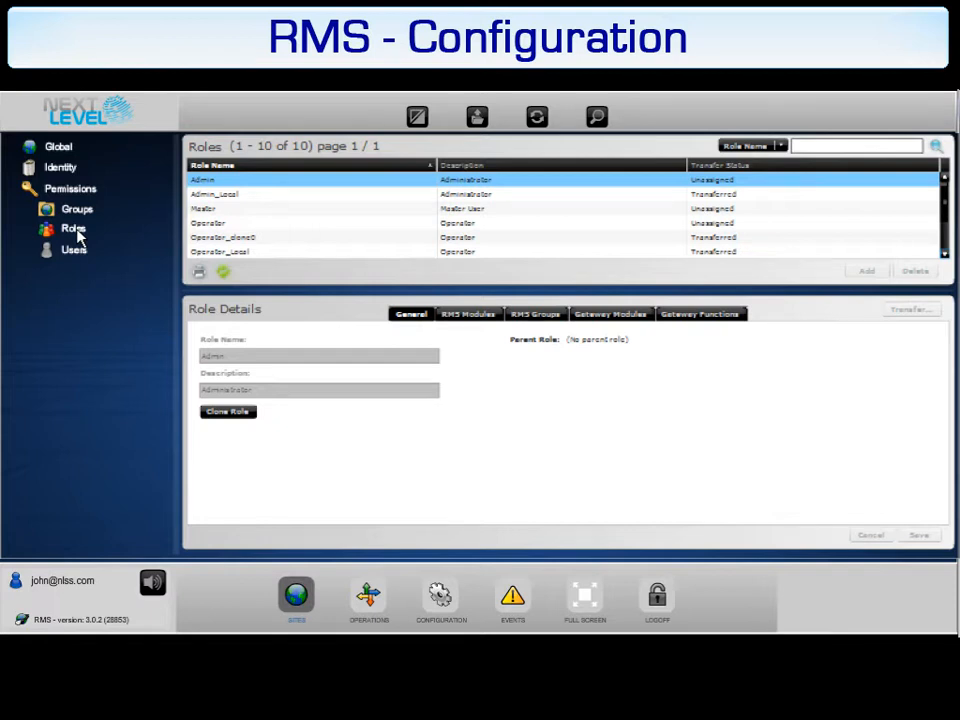
pyautogui.click(476, 322)
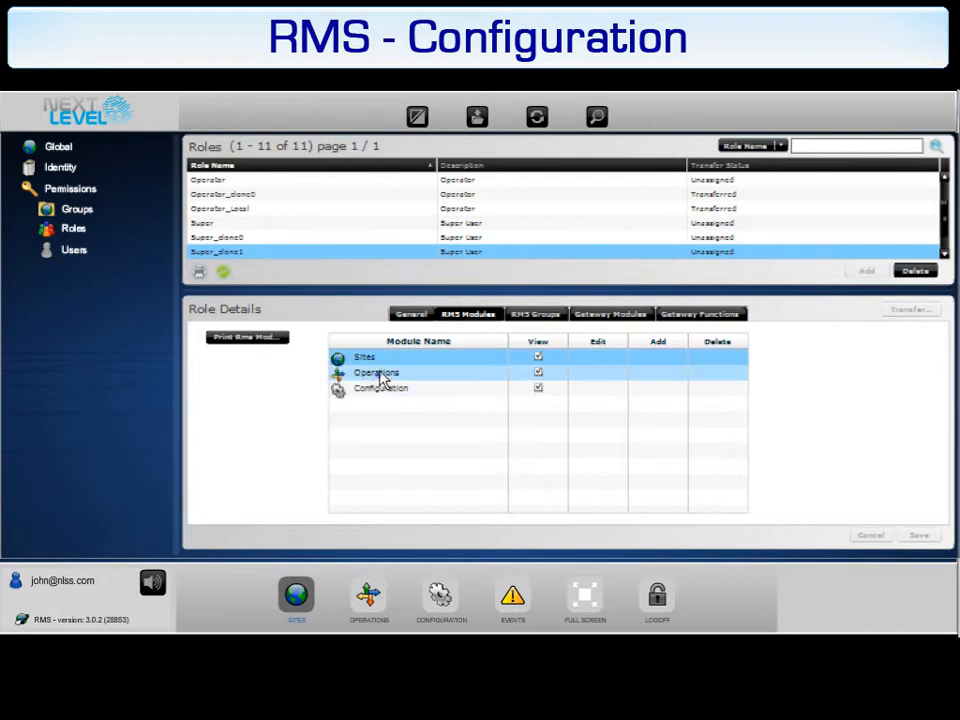
pyautogui.click(380, 375)
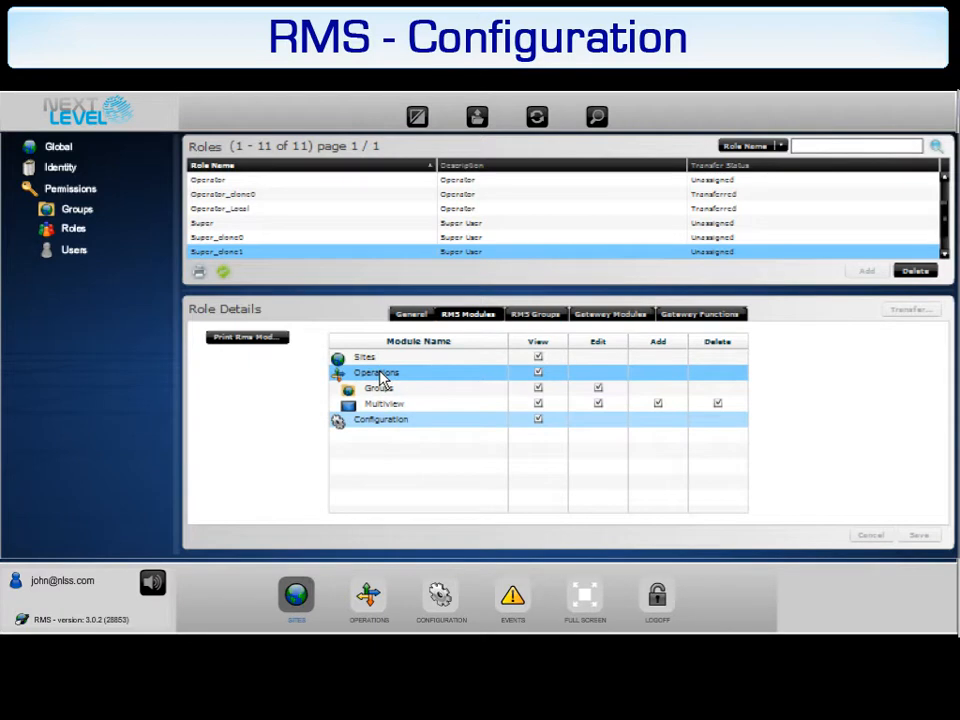
pyautogui.click(377, 423)
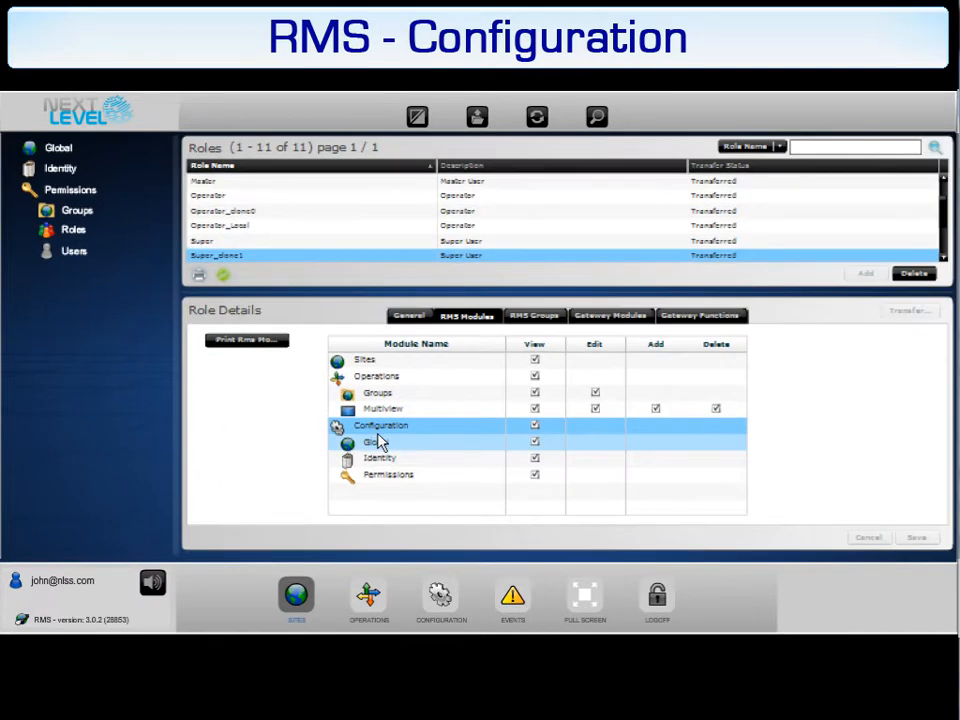
pyautogui.click(377, 442)
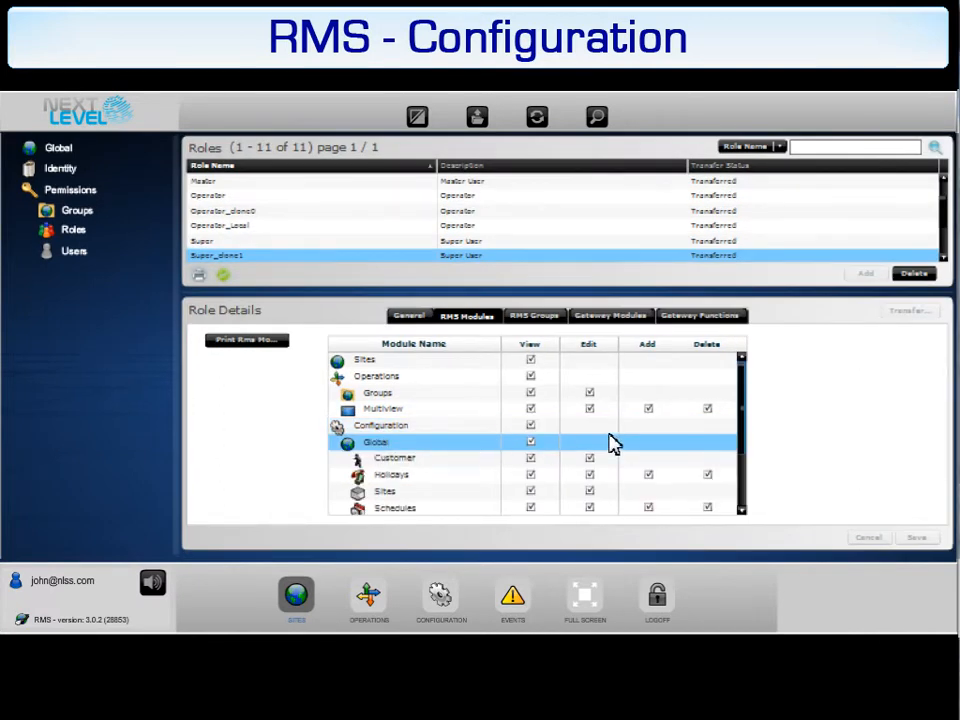
pyautogui.moveTo(744, 420); pyautogui.dragTo(730, 515)
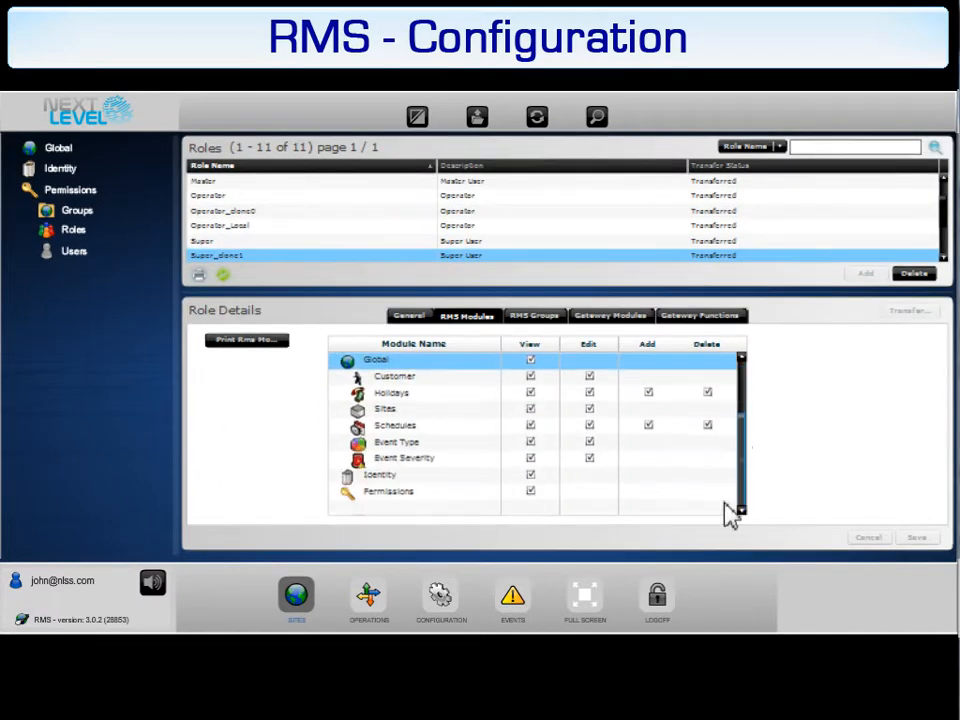
# Expand the Identity and Permissions modules of the Super_clone1 role to examine their RMS access rights.
pyautogui.click(386, 478)
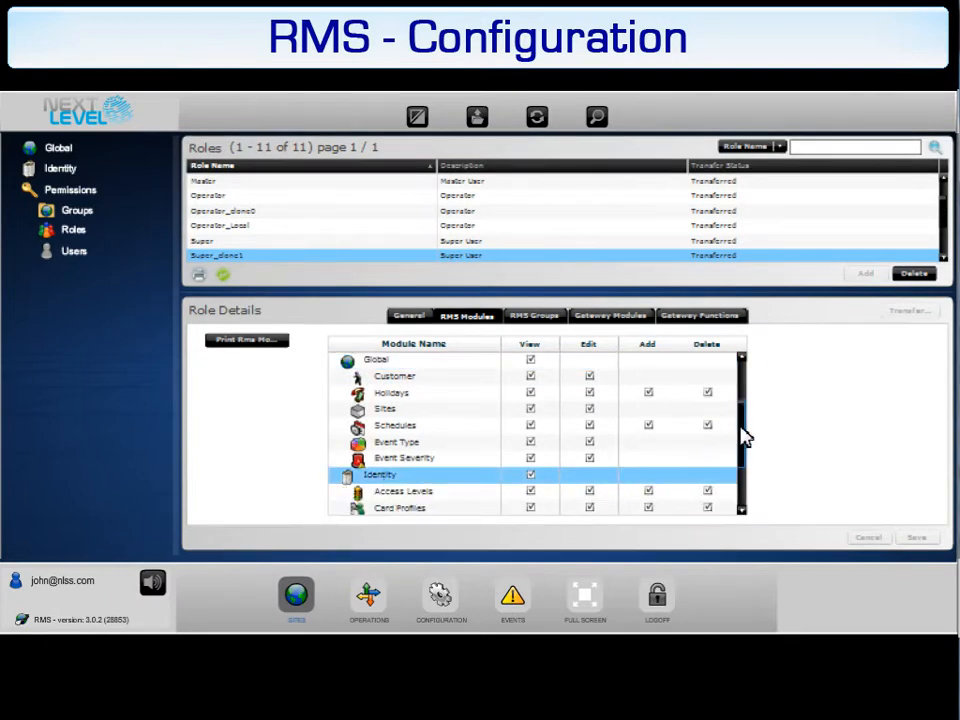
pyautogui.moveTo(746, 456); pyautogui.dragTo(735, 525)
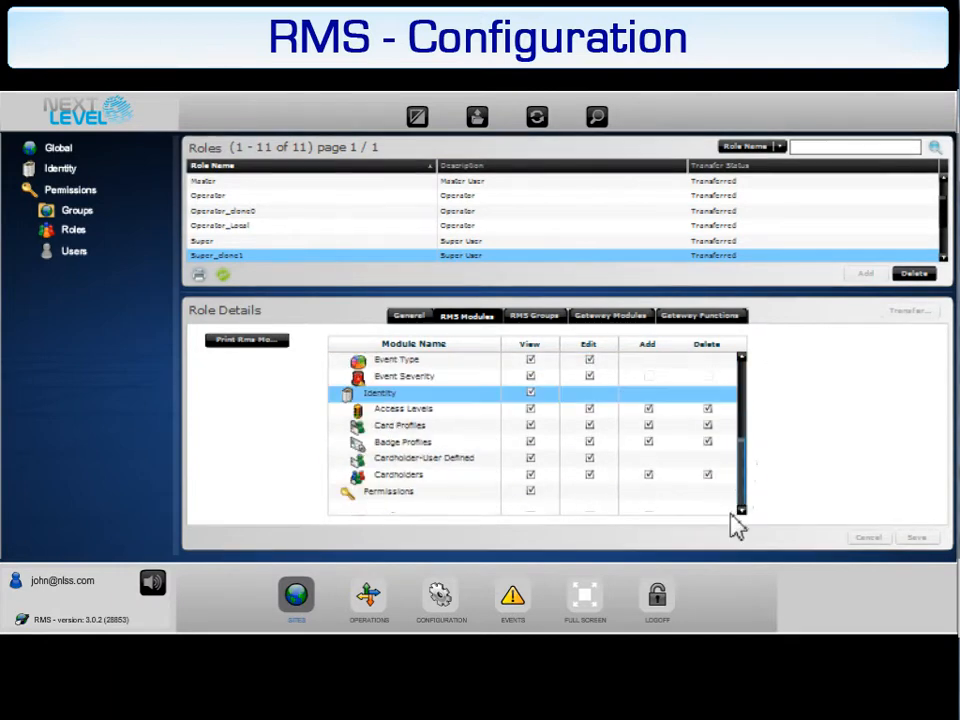
pyautogui.click(408, 498)
pyautogui.moveTo(740, 457); pyautogui.dragTo(741, 530)
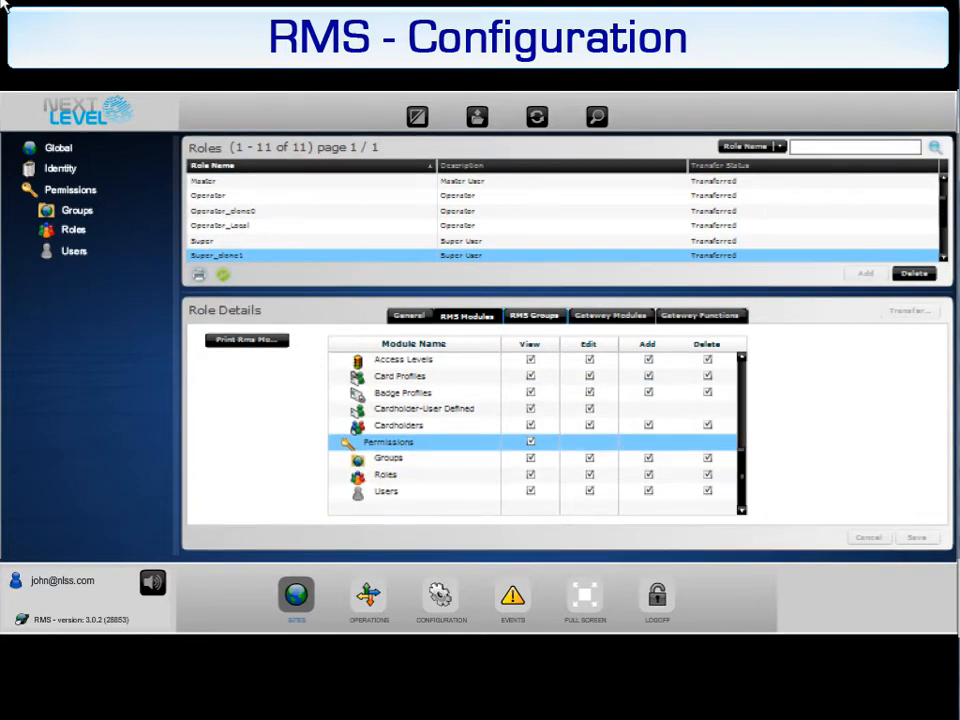
# Examine the Super_clone1 role's RMS group rights and its gateway module rights for Operations, Configuration and Events.
pyautogui.click(526, 317)
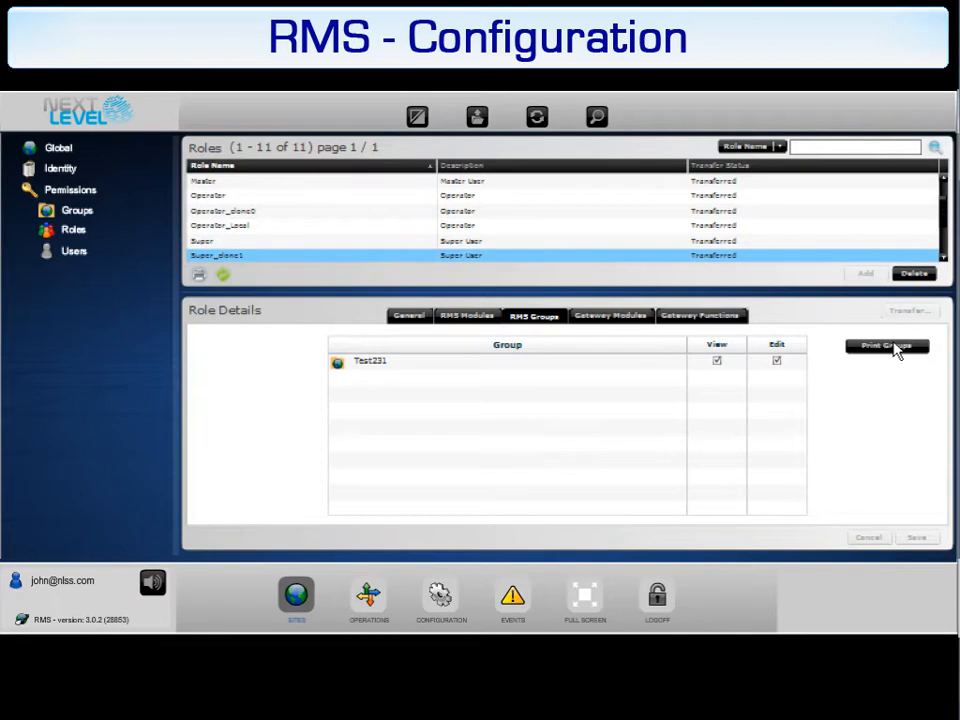
pyautogui.click(625, 318)
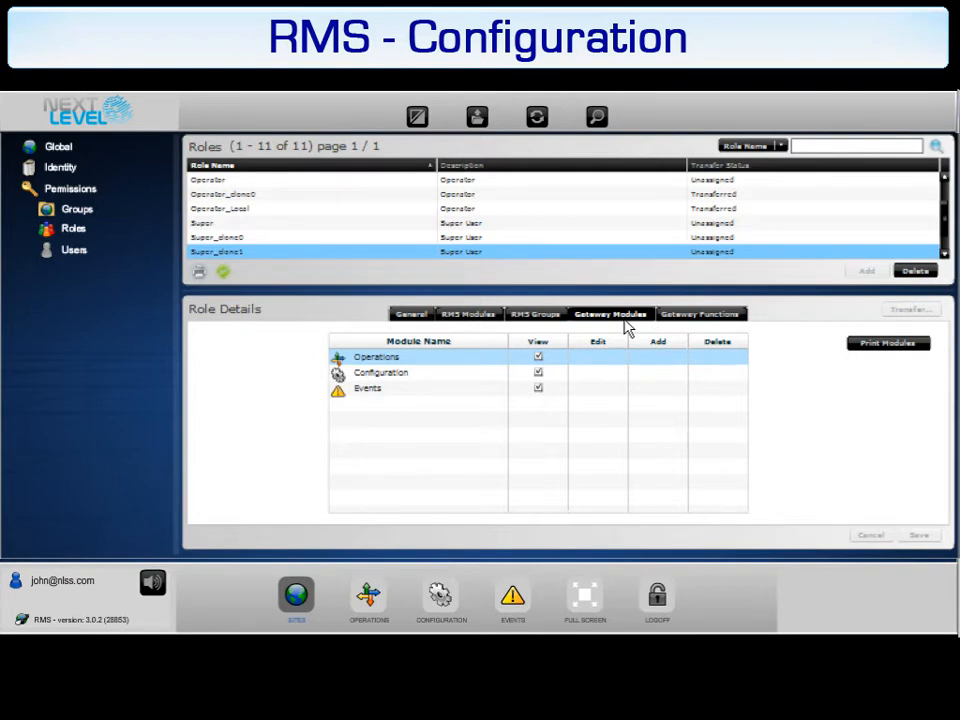
pyautogui.doubleClick(398, 362)
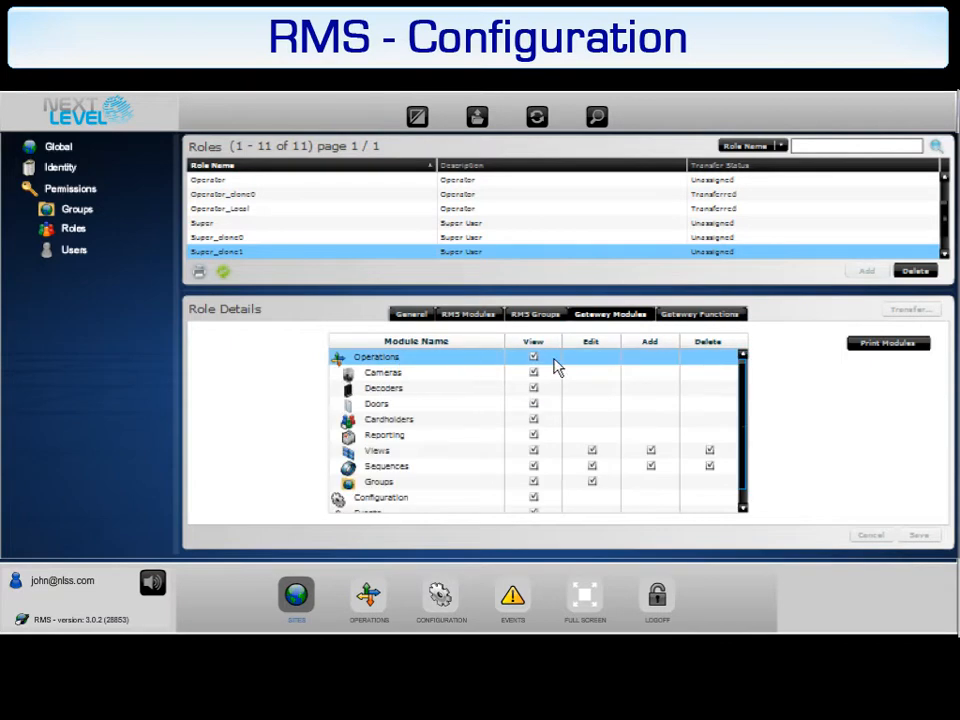
pyautogui.moveTo(744, 403); pyautogui.dragTo(748, 440)
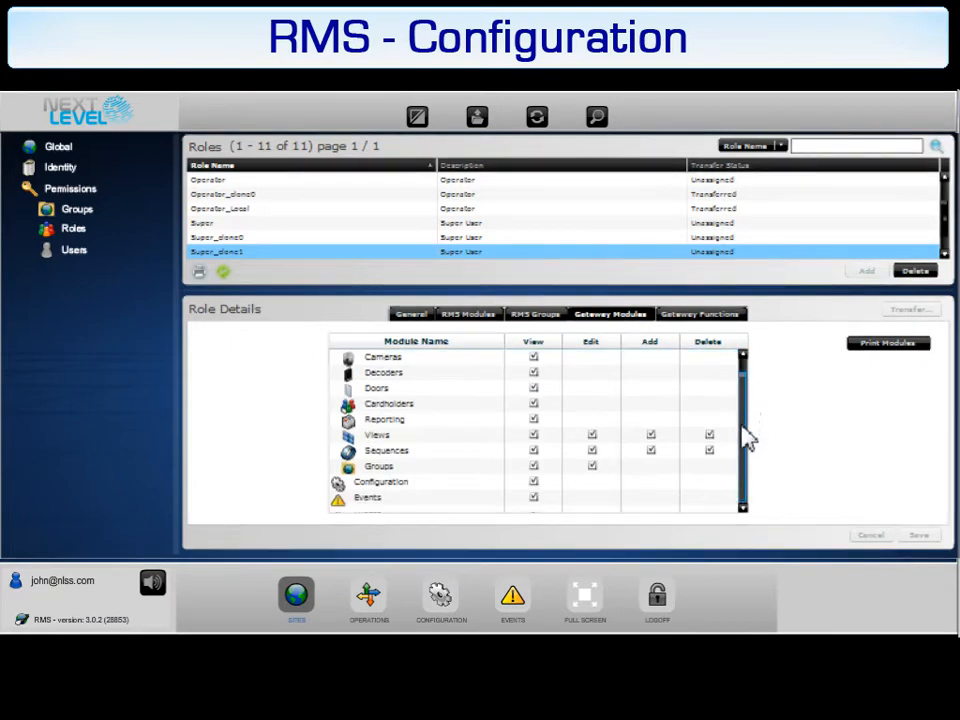
pyautogui.click(395, 482)
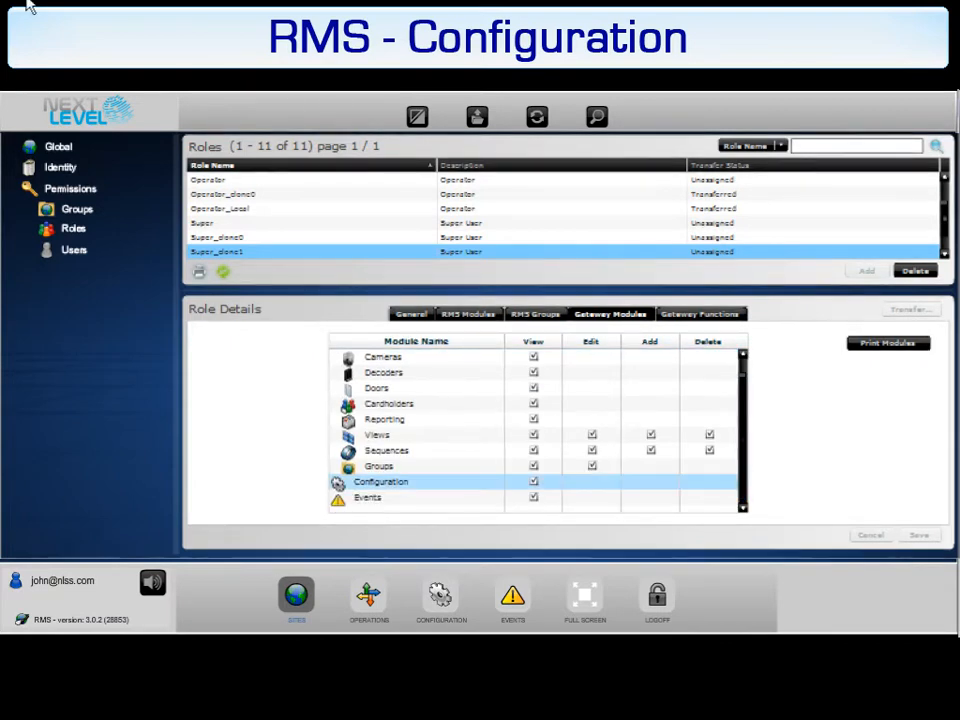
pyautogui.doubleClick(408, 487)
pyautogui.moveTo(744, 432); pyautogui.dragTo(735, 497)
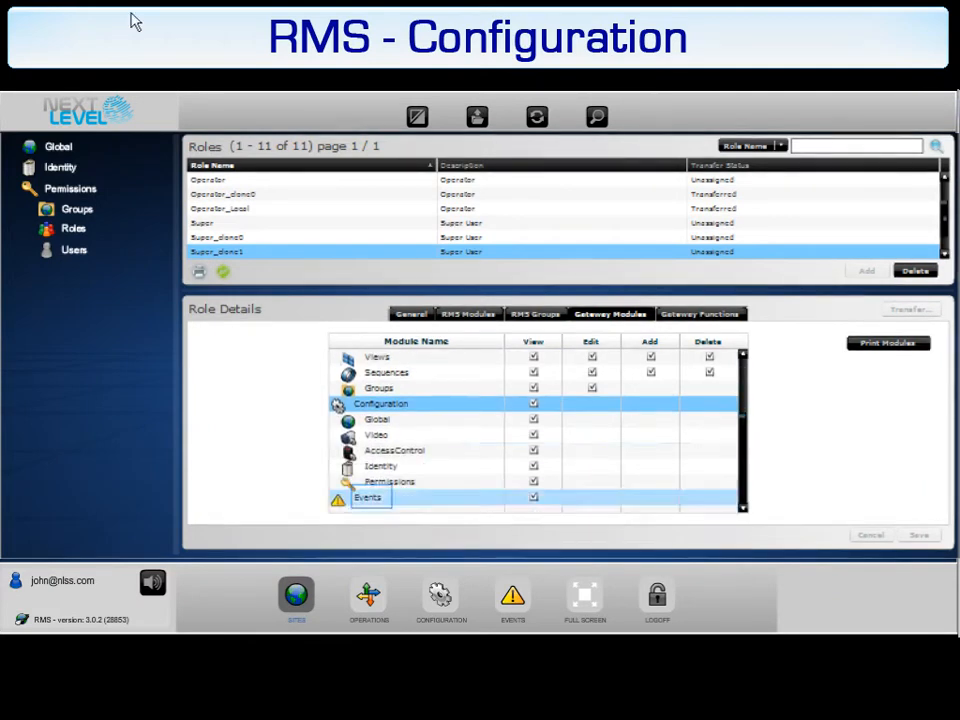
pyautogui.click(382, 506)
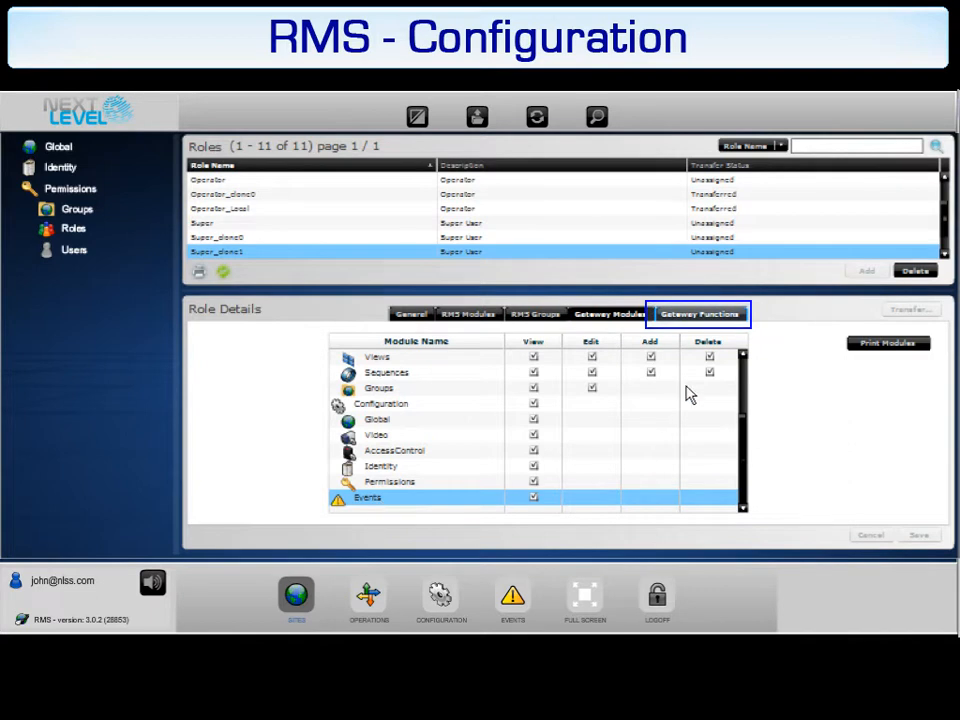
# Look through the Super_clone1 role's gateway function permissions and open the user records.
pyautogui.click(703, 325)
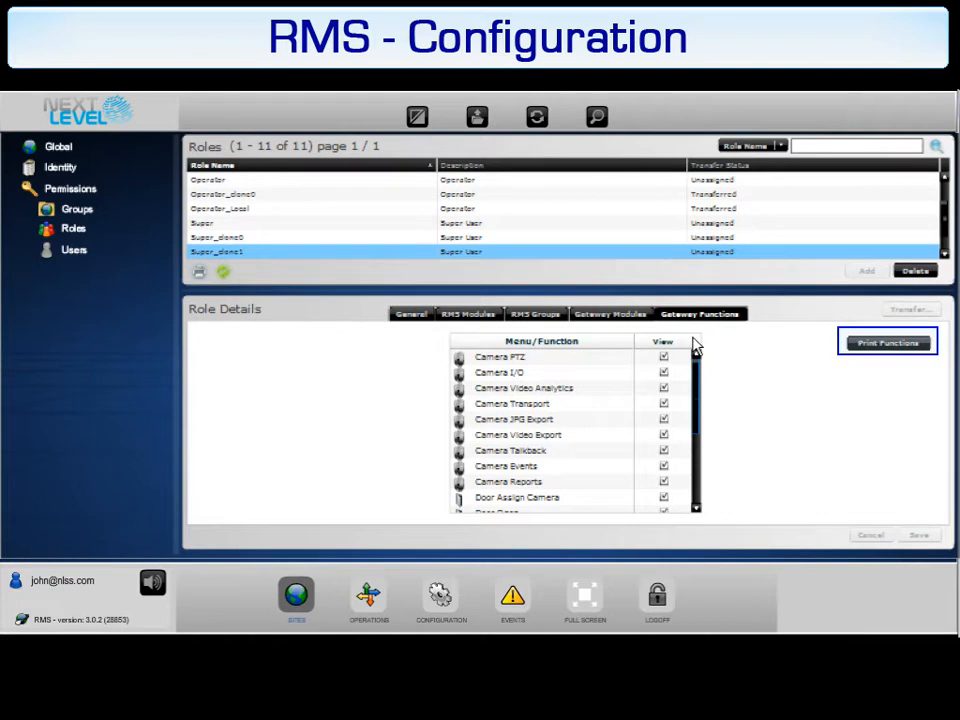
pyautogui.moveTo(697, 378); pyautogui.dragTo(697, 480)
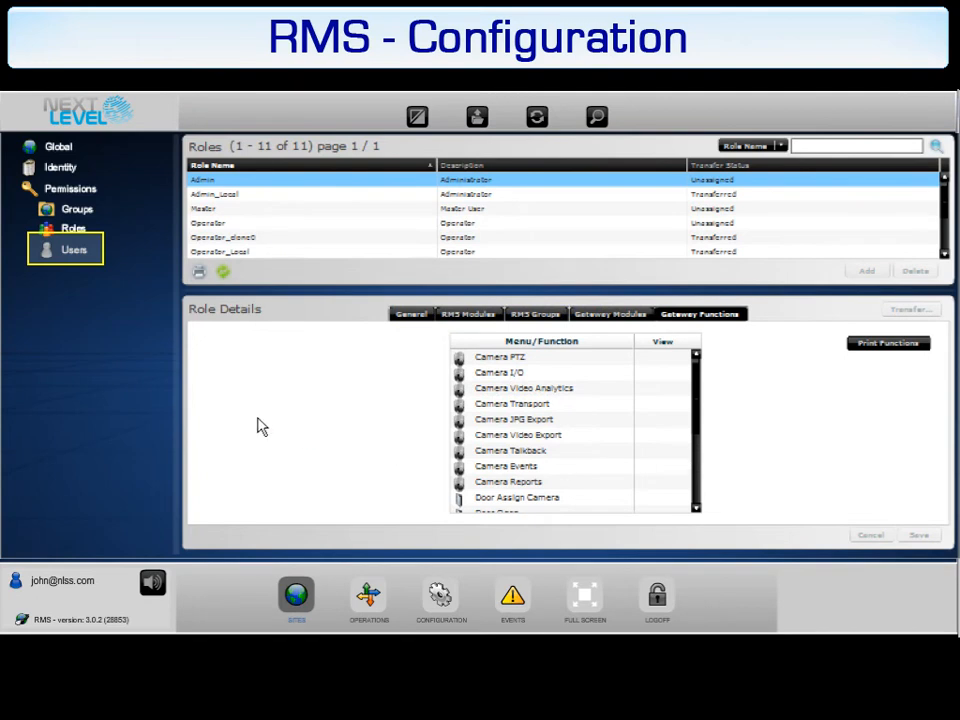
pyautogui.click(72, 251)
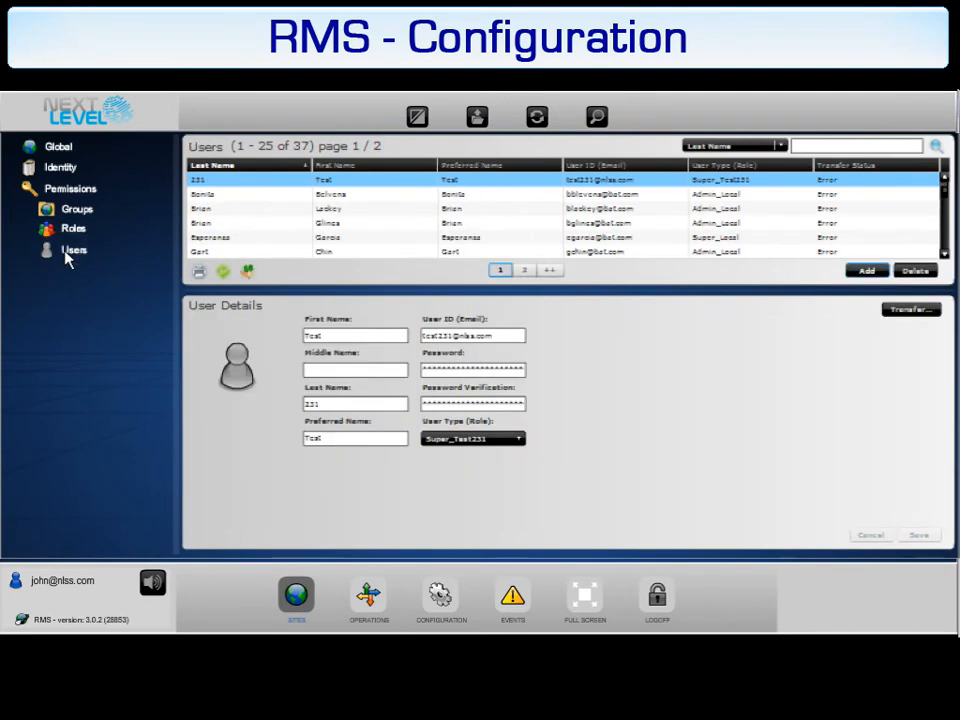